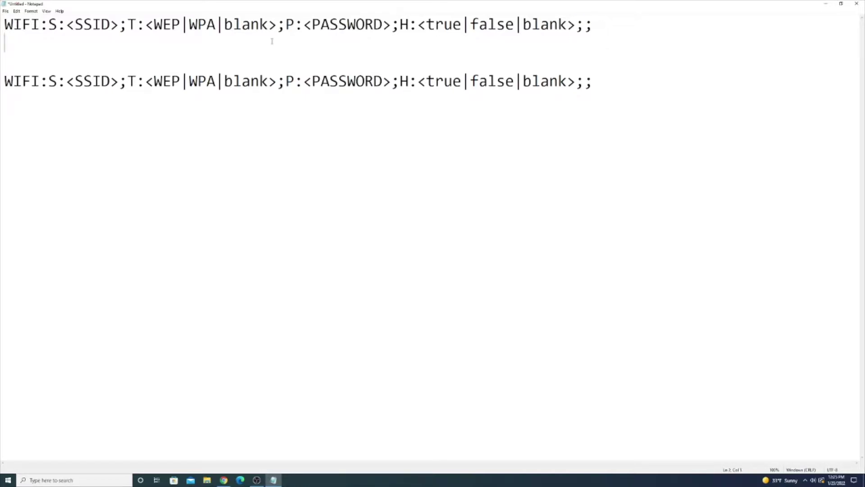
On the second WiFi line, enter 'PrintPractical Wifi' as the network name and WPA as security.
left_click_drag(272, 41, 5, 14)
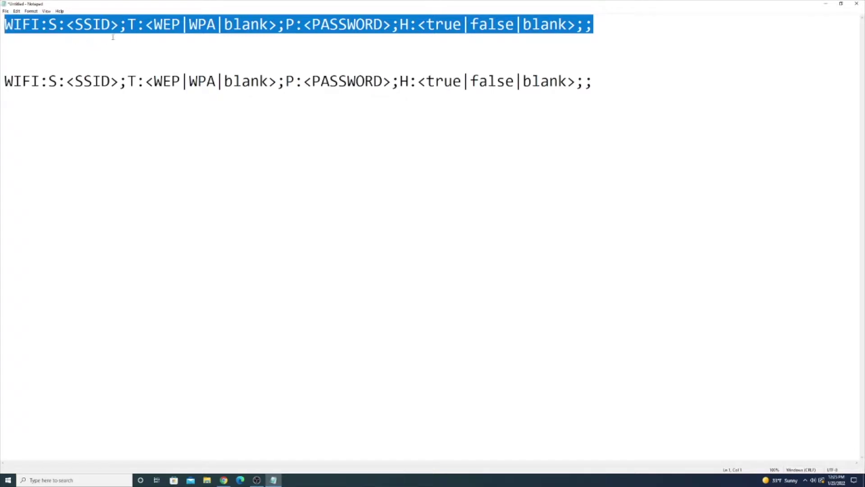
left_click(84, 111)
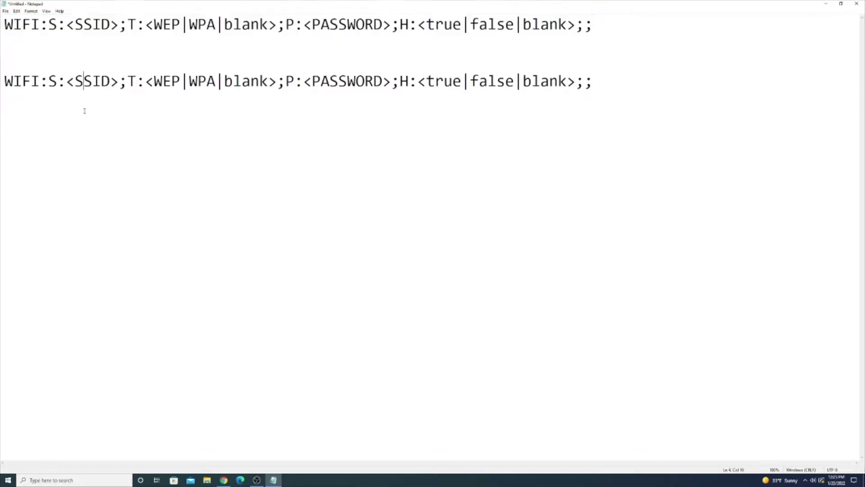
left_click_drag(66, 82, 118, 81)
type("PrintPractical Wifi")
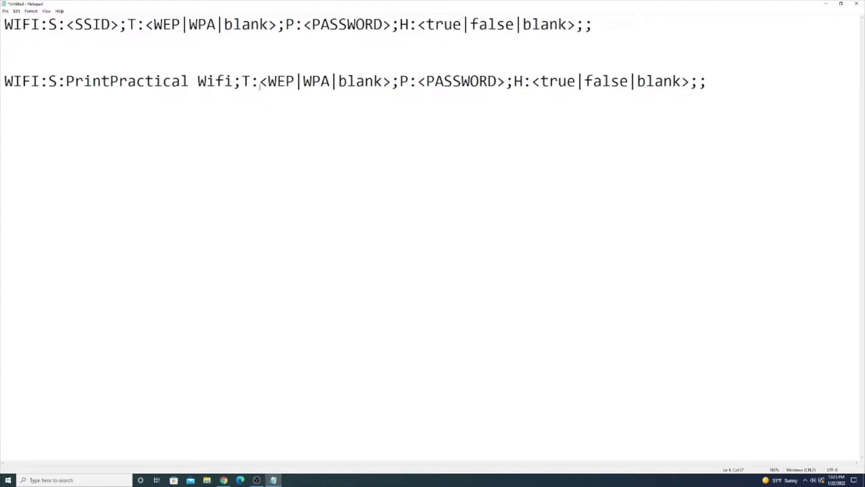
left_click_drag(258, 82, 391, 79)
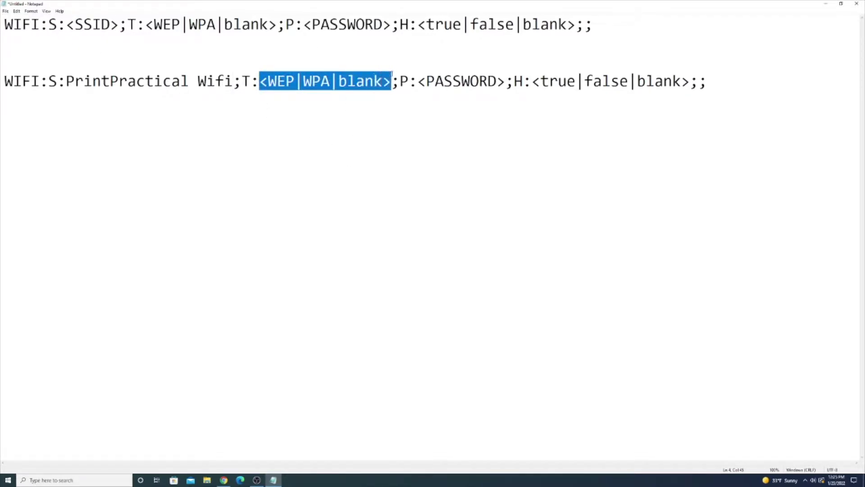
type("WPA")
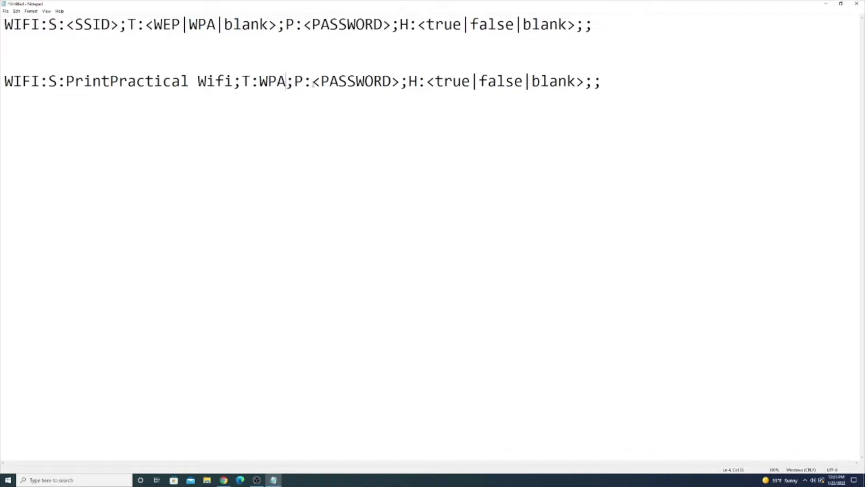
Replace the PASSWORD placeholder with the network password.
left_click_drag(314, 83, 401, 80)
key("BackSpace")
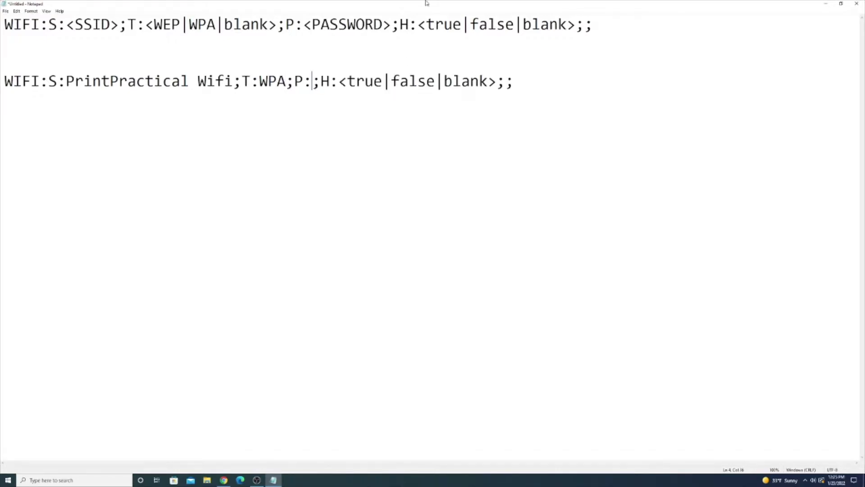
type("Test124")
key("BackSpace")
type("3")
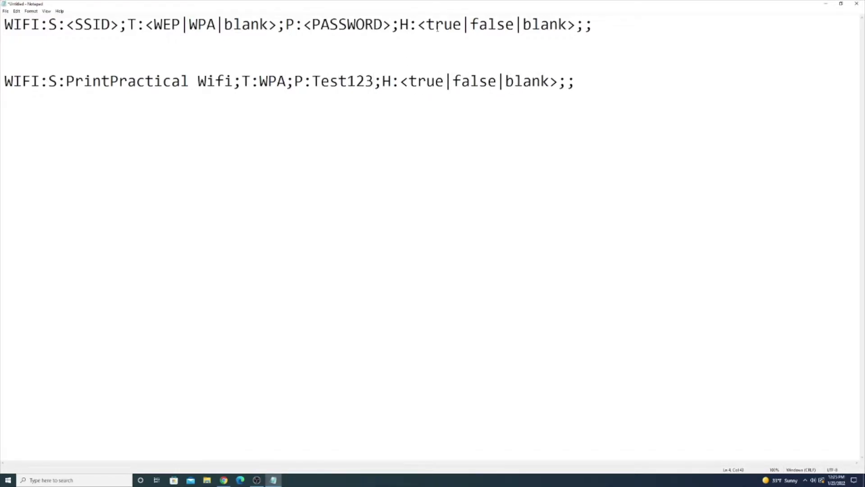
Set the hidden-network value to false and select the completed WiFi line.
left_click_drag(401, 82, 562, 77)
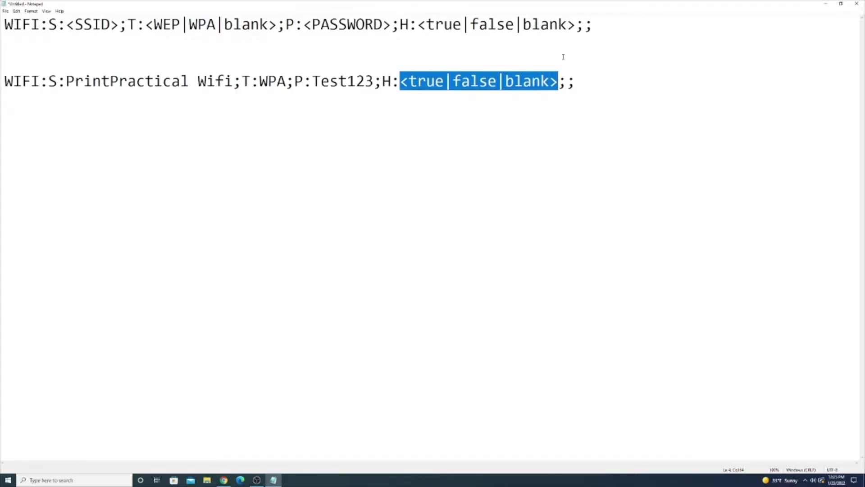
type("false")
left_click(171, 81)
left_click_drag(481, 79, 4, 82)
left_click(164, 142)
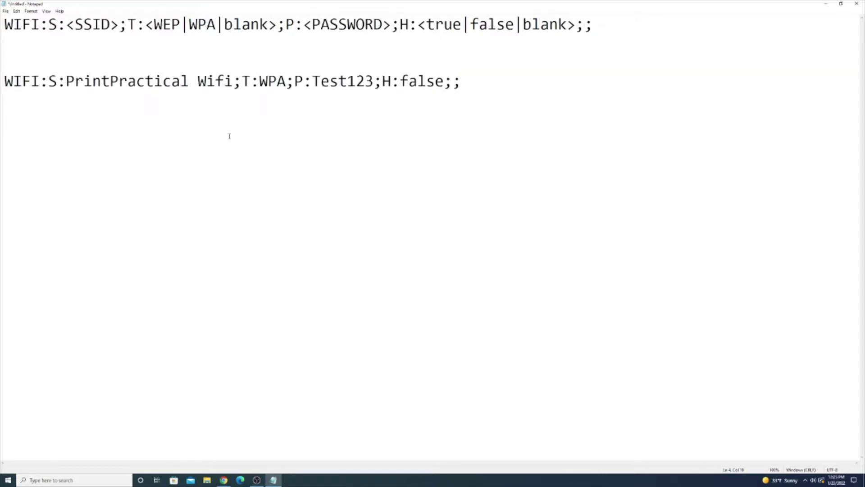
left_click_drag(490, 80, 4, 96)
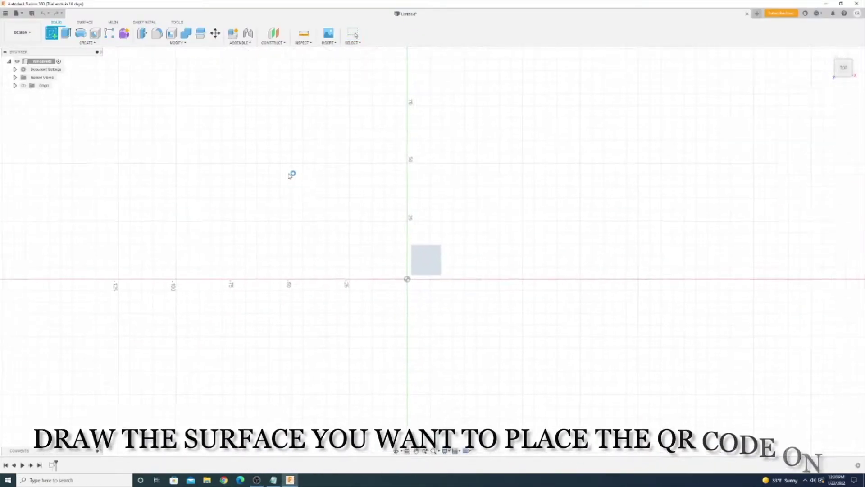
Sketch a 75 × 75 square at the origin and extrude it into a thin plate.
left_click(406, 280)
type("75")
key("Tab")
type("75")
key("Return")
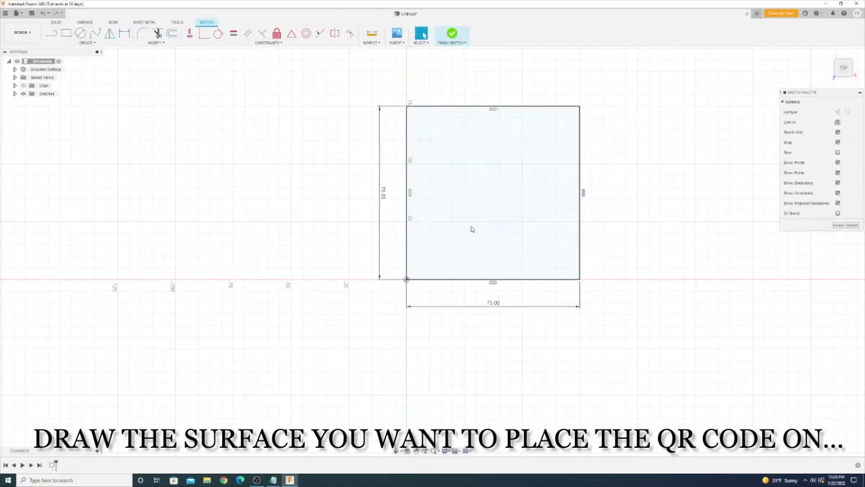
left_click(452, 33)
left_click(65, 34)
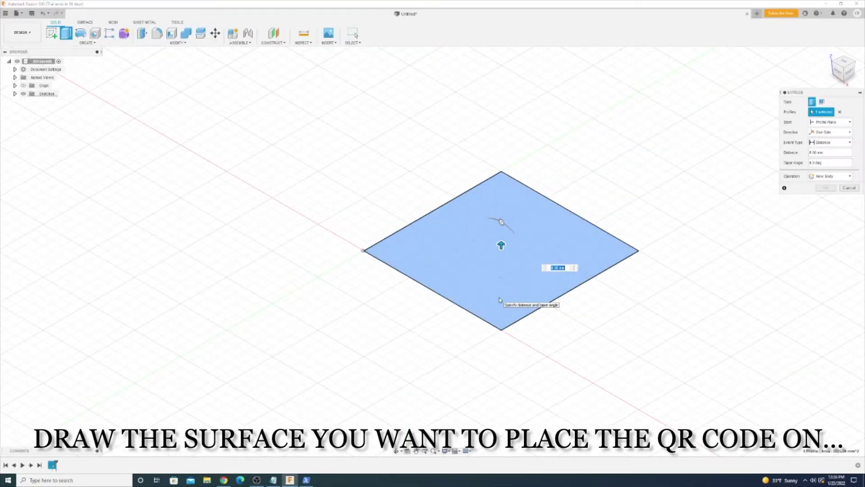
key("Return")
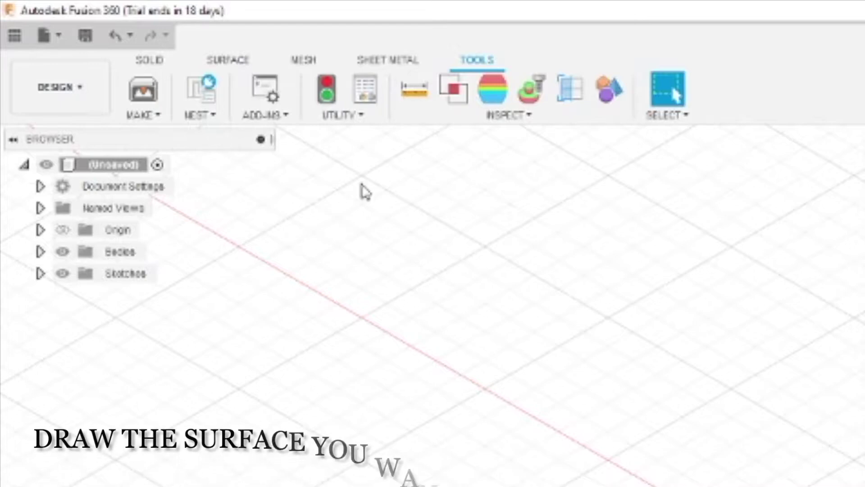
Run the QRCoder add-in from Scripts and Add-Ins.
left_click(287, 117)
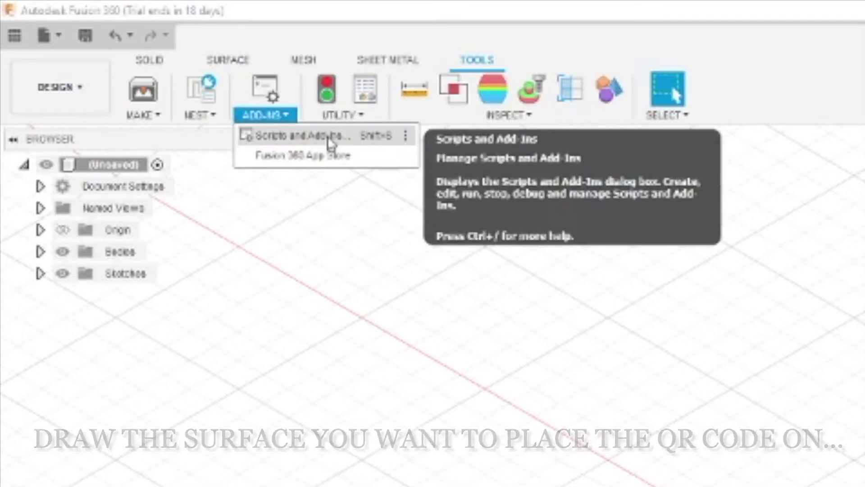
left_click(332, 134)
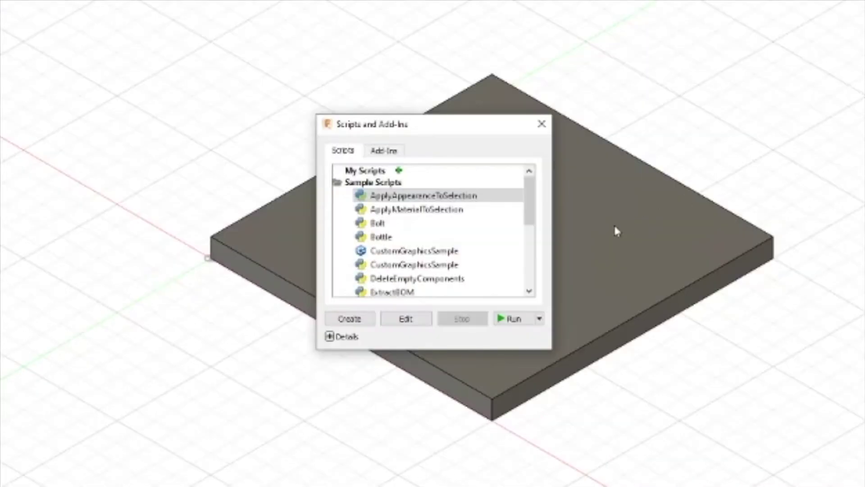
left_click(390, 152)
left_click(387, 225)
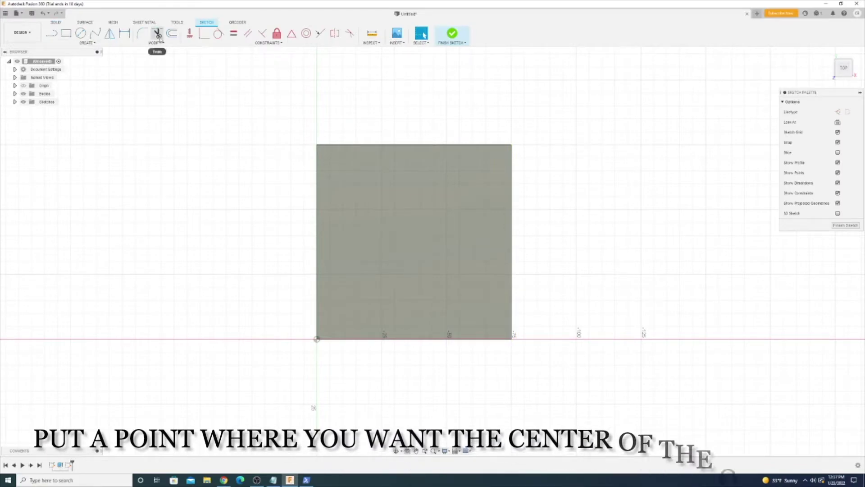
Place a sketch point at the centre of the square.
left_click(87, 43)
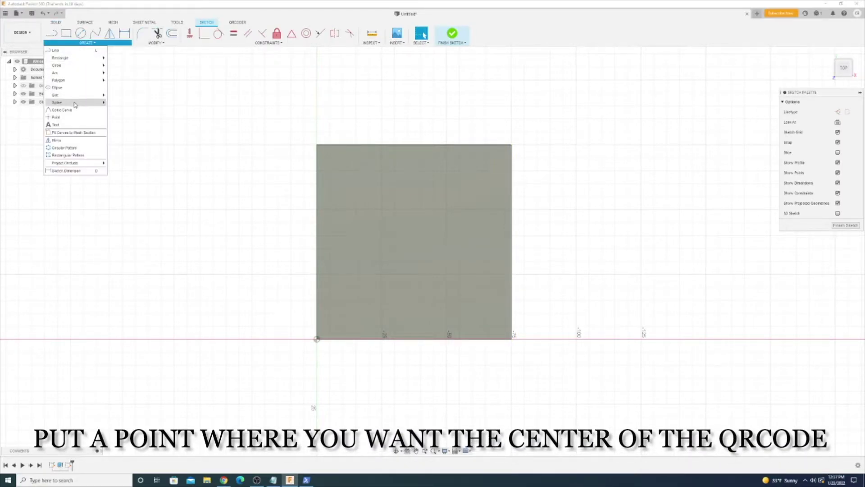
left_click(68, 105)
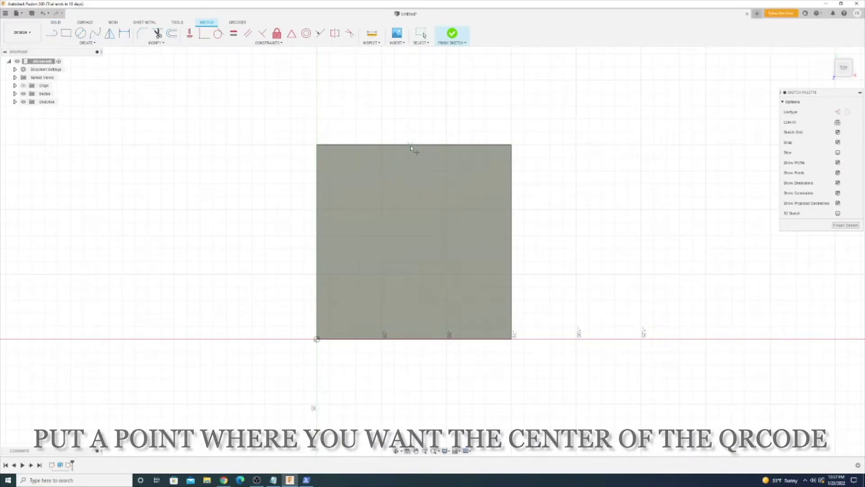
left_click(414, 241)
left_click(237, 22)
Create a QR code at the centre point, installing pyqrcode, encoding the pasted Wi-Fi string.
left_click(51, 33)
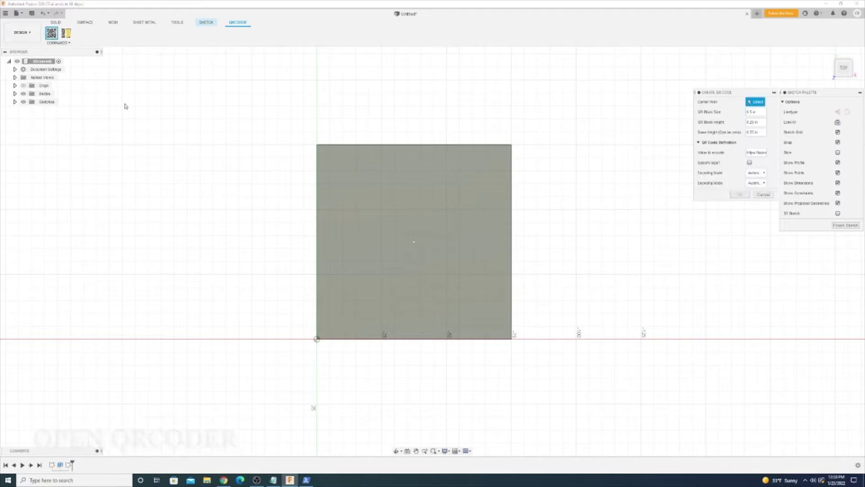
left_click(414, 241)
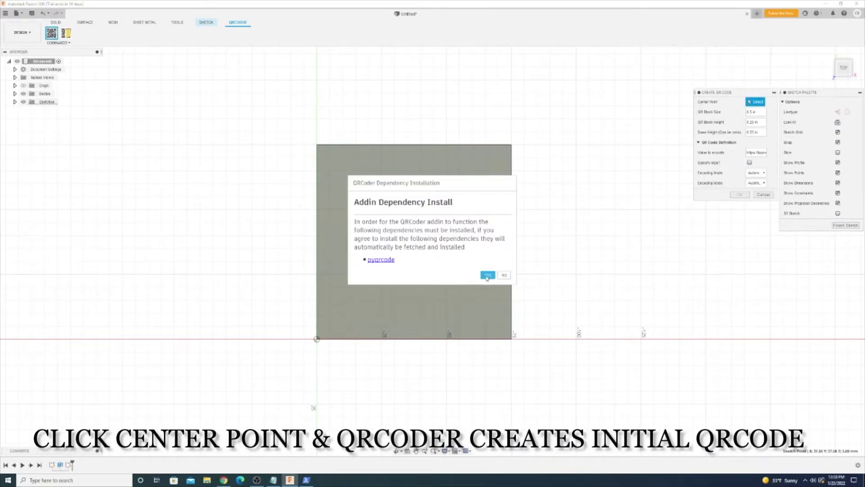
left_click(487, 276)
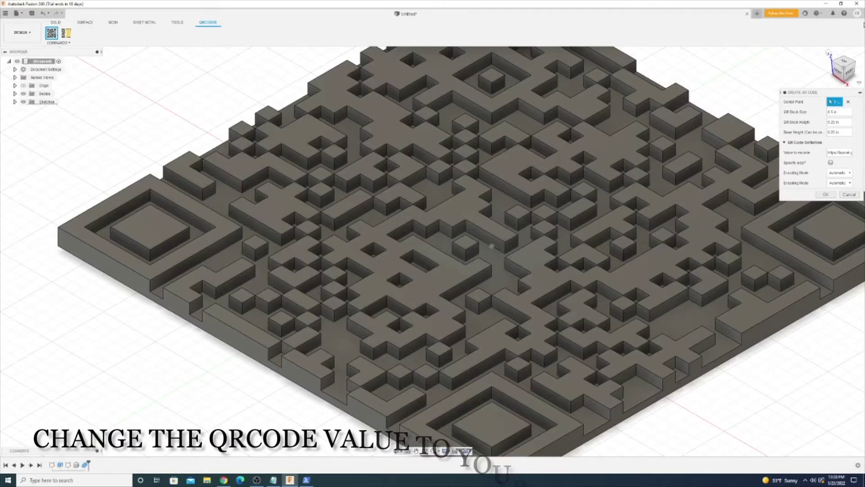
left_click(837, 153)
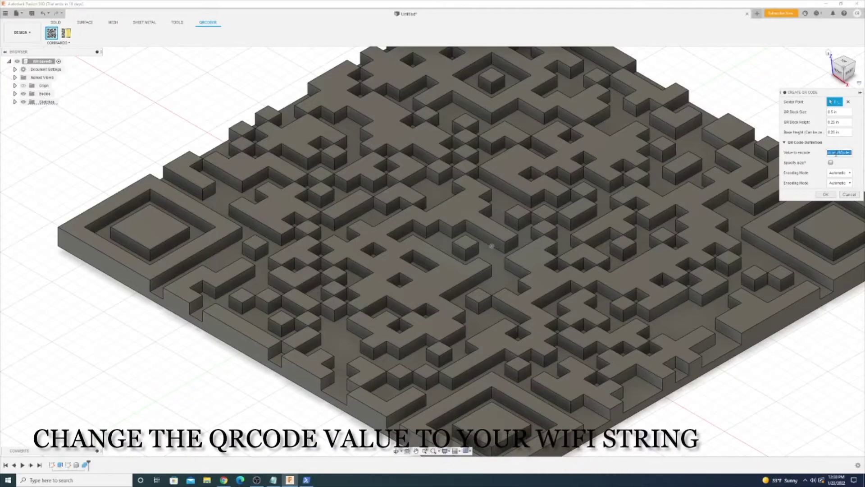
key("ctrl+v")
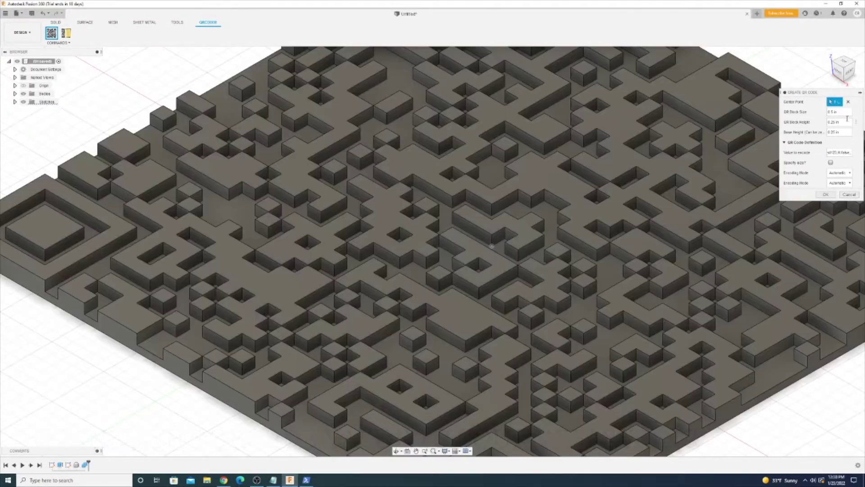
Set the QR block size to 1 mm.
left_click(839, 112)
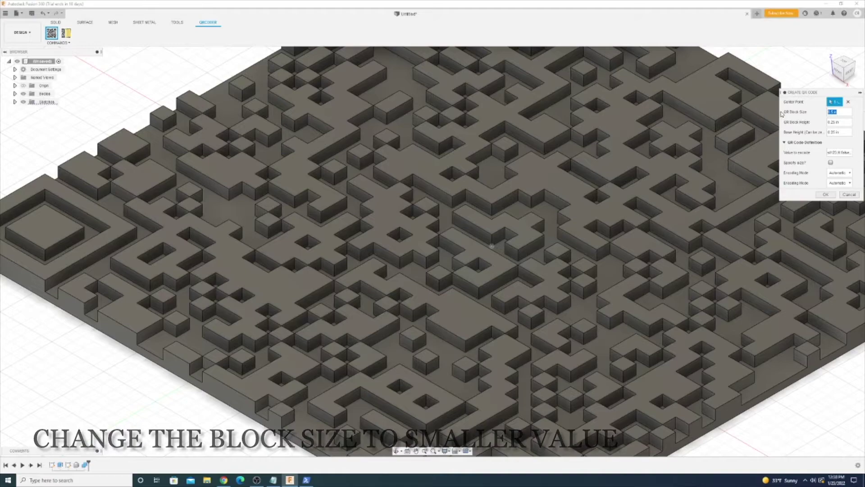
type("2 mm")
scroll(512, 257, "up", 10)
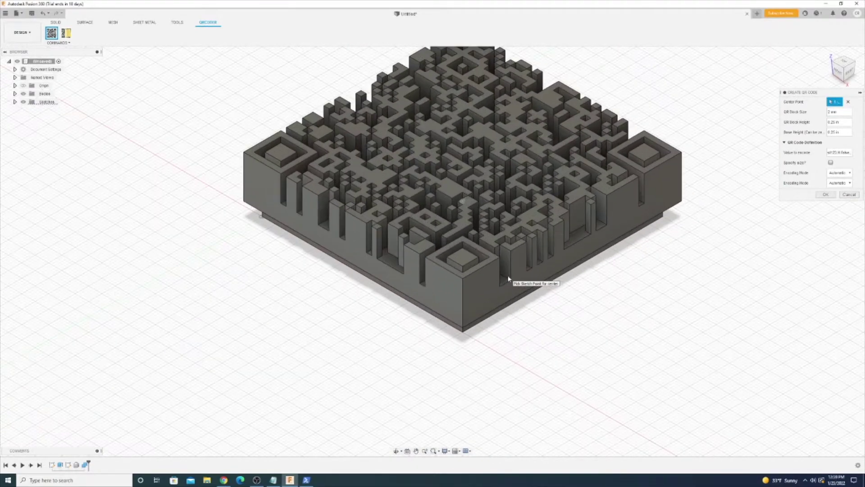
scroll(462, 355, "up", 5)
left_click(839, 132)
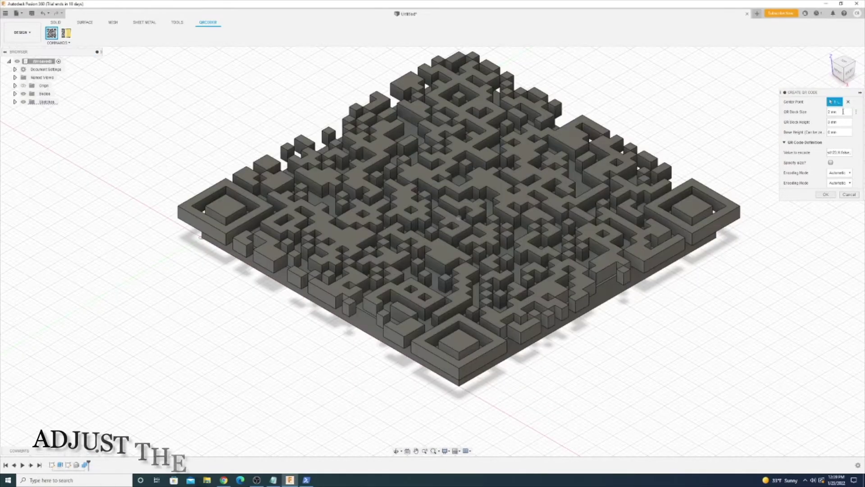
type("1 mm")
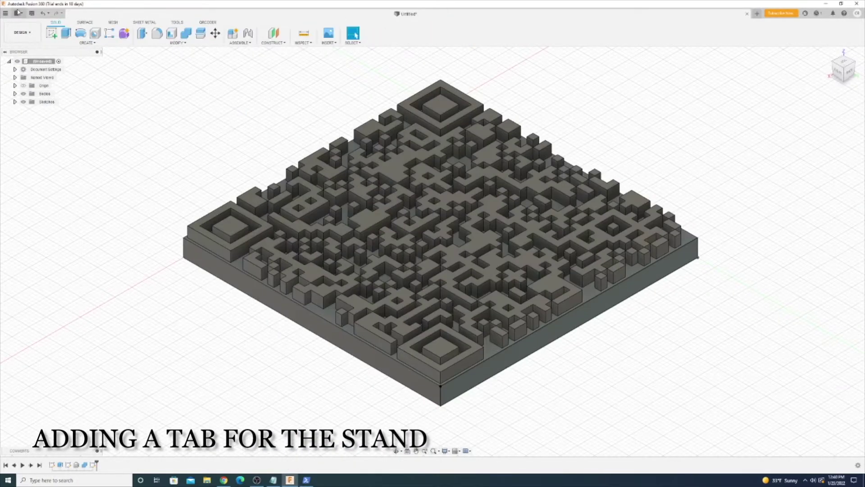
Extrude the tab and pull the stand's base rectangle up into a tall box.
key("e")
left_click(573, 324)
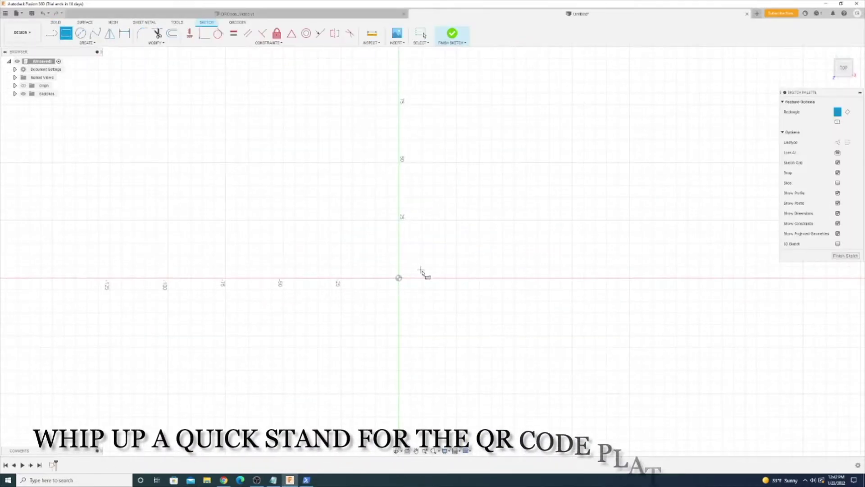
left_click(461, 244)
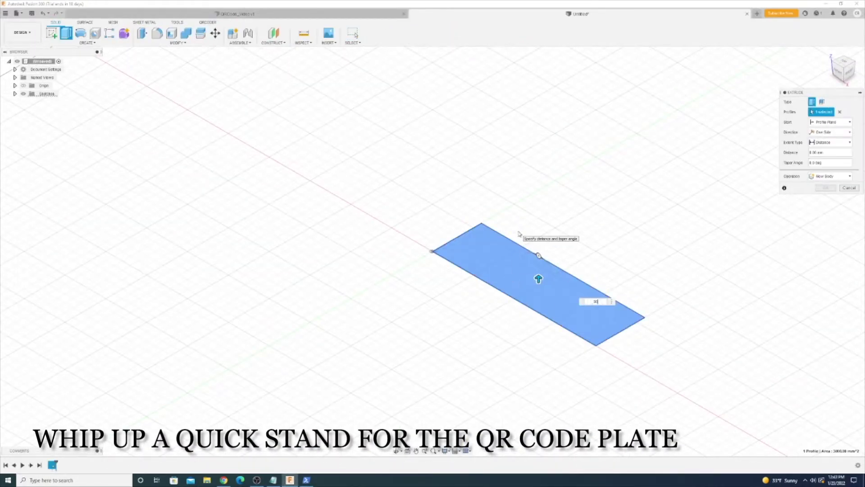
left_click_drag(539, 279, 539, 220)
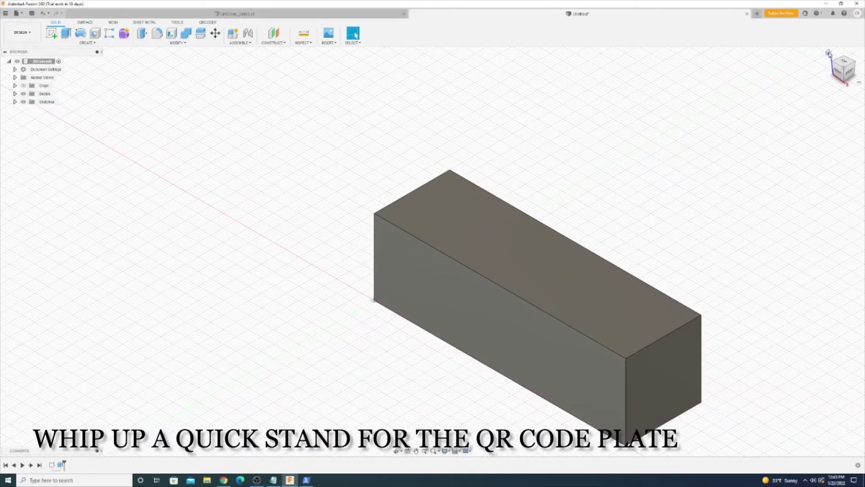
Add offset construction planes and cut the slot down into the block.
left_click(274, 42)
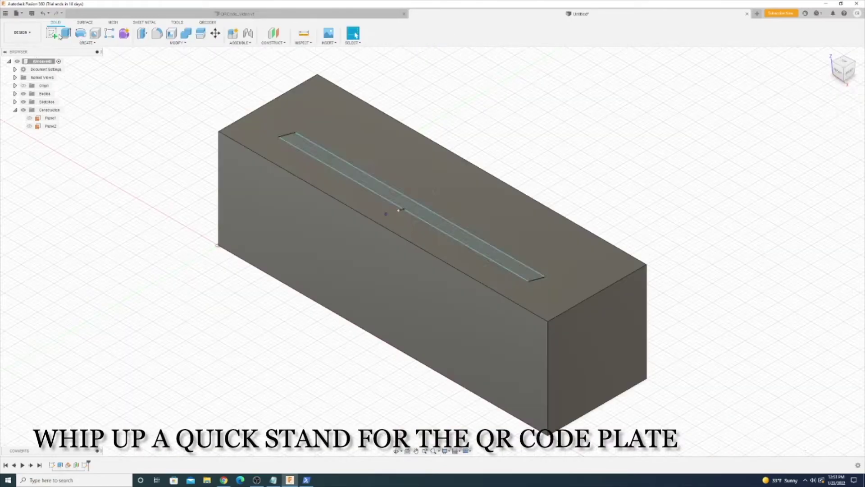
key("e")
mouse_move(415, 195)
left_mouse_down()
mouse_move(417, 178)
mouse_move(406, 234)
left_mouse_up()
key("Return")
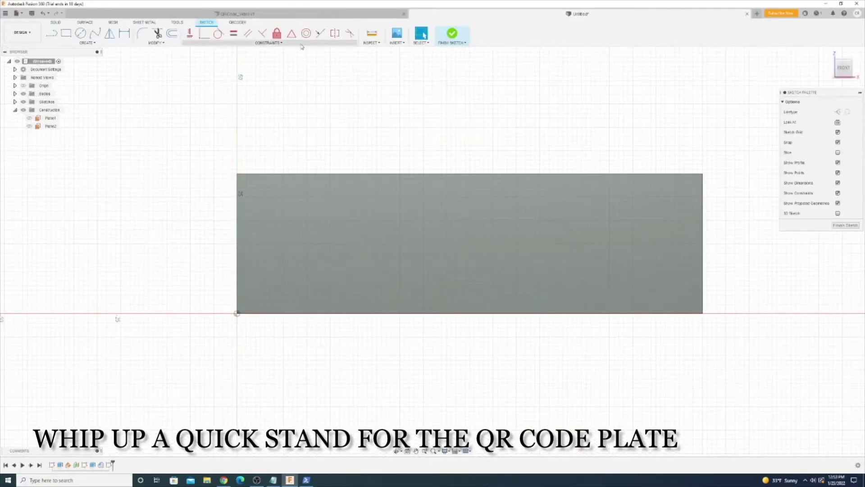
Write WIFI on the stand's front face and fillet its four end edges.
left_click(348, 197)
left_click(567, 270)
type("WIFI")
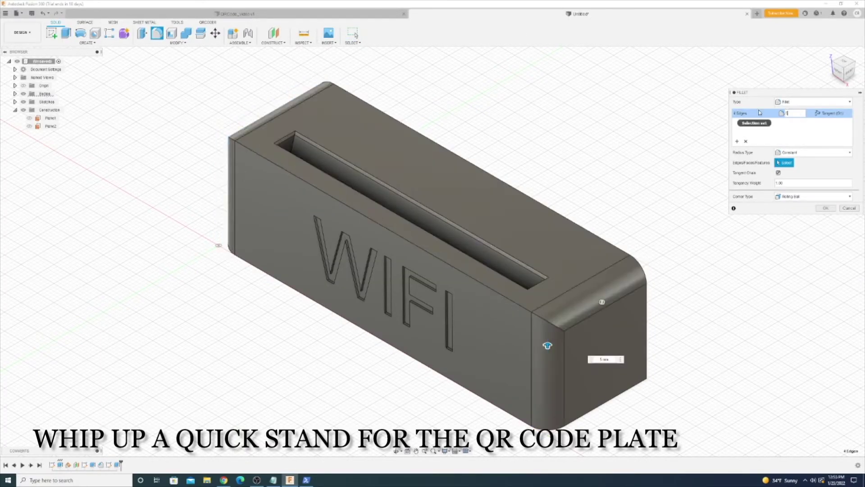
middle_click_drag(551, 350, 631, 252, "shift")
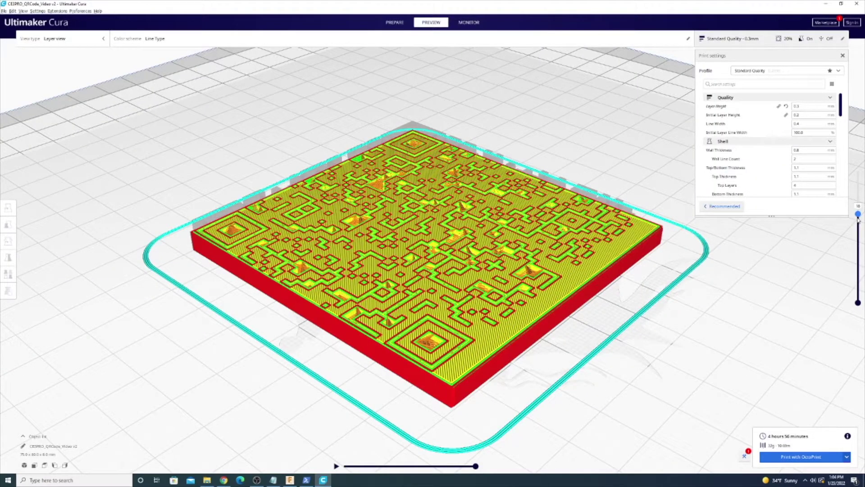
Remove and re-add the Filament Change script in Modify G-Code post-processing.
left_click_drag(857, 218, 858, 172)
left_click(57, 11)
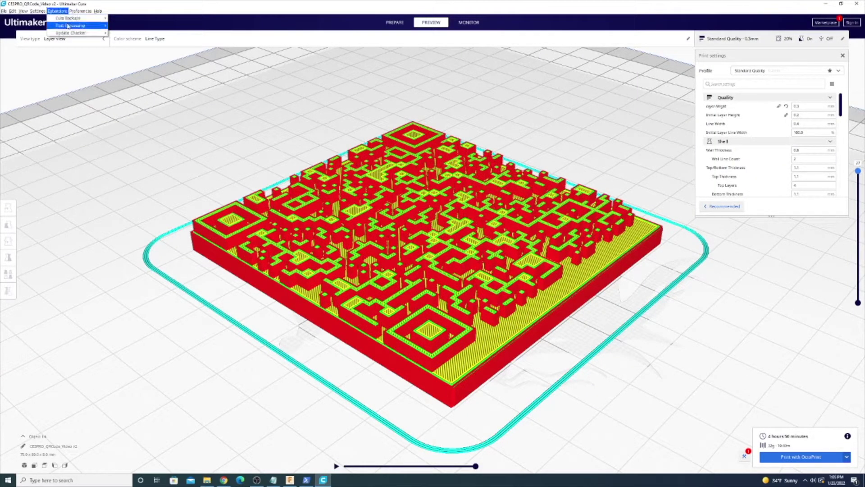
left_click(131, 26)
left_click(421, 170)
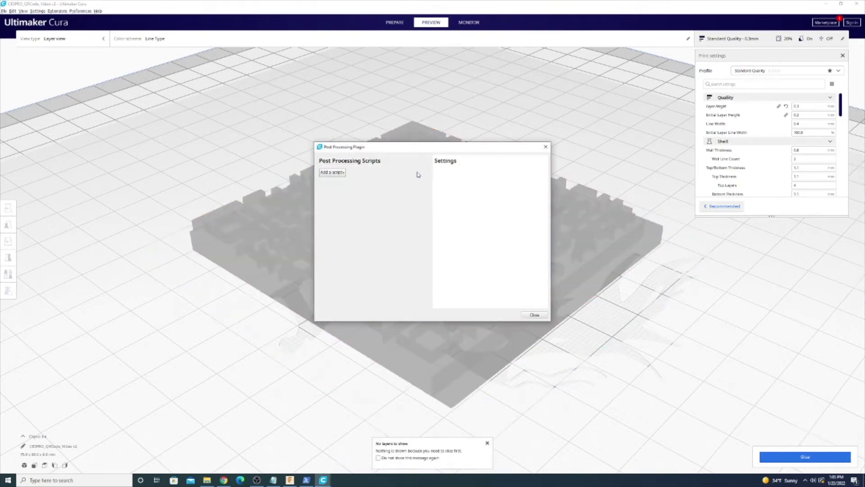
left_click(332, 180)
left_click(351, 215)
Set the filament change layer and re-slice the QR plate.
left_click(507, 168)
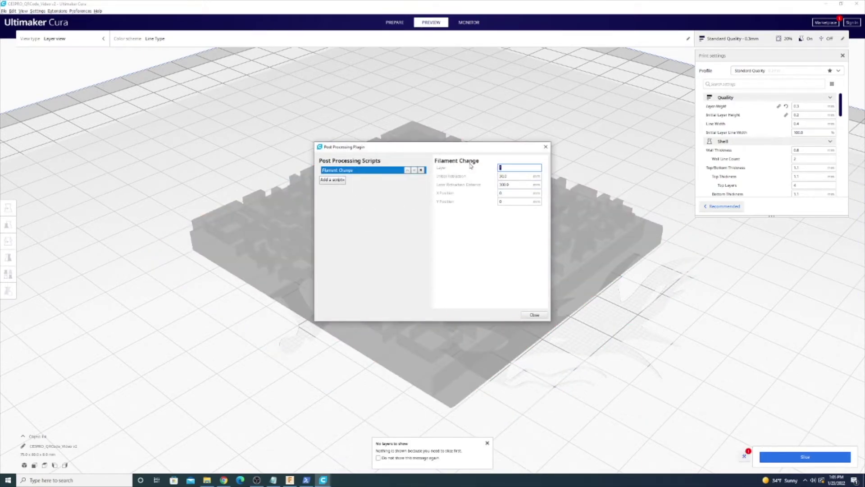
left_click(534, 315)
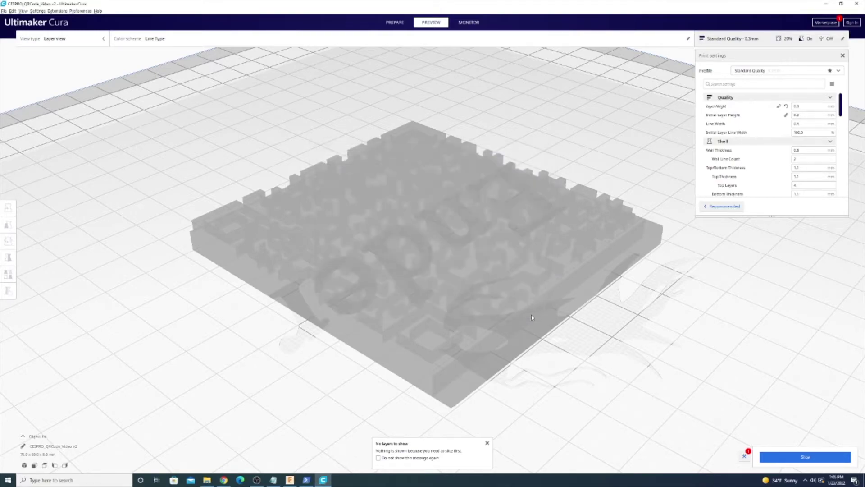
left_click(797, 456)
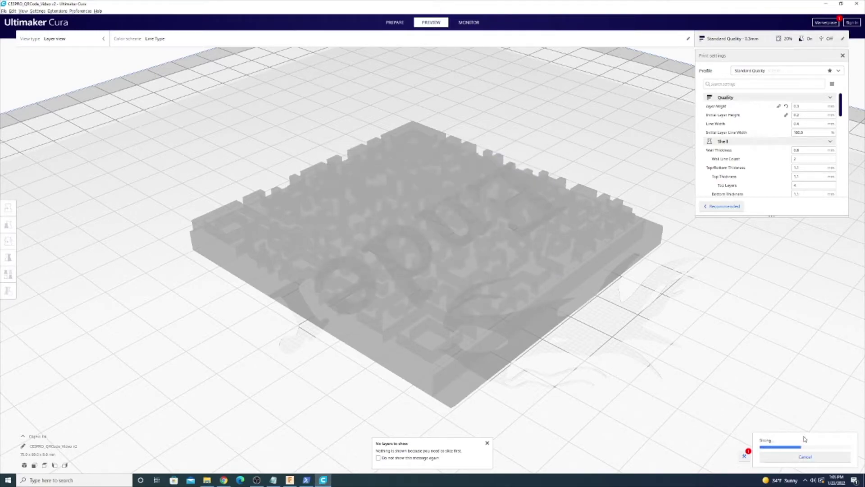